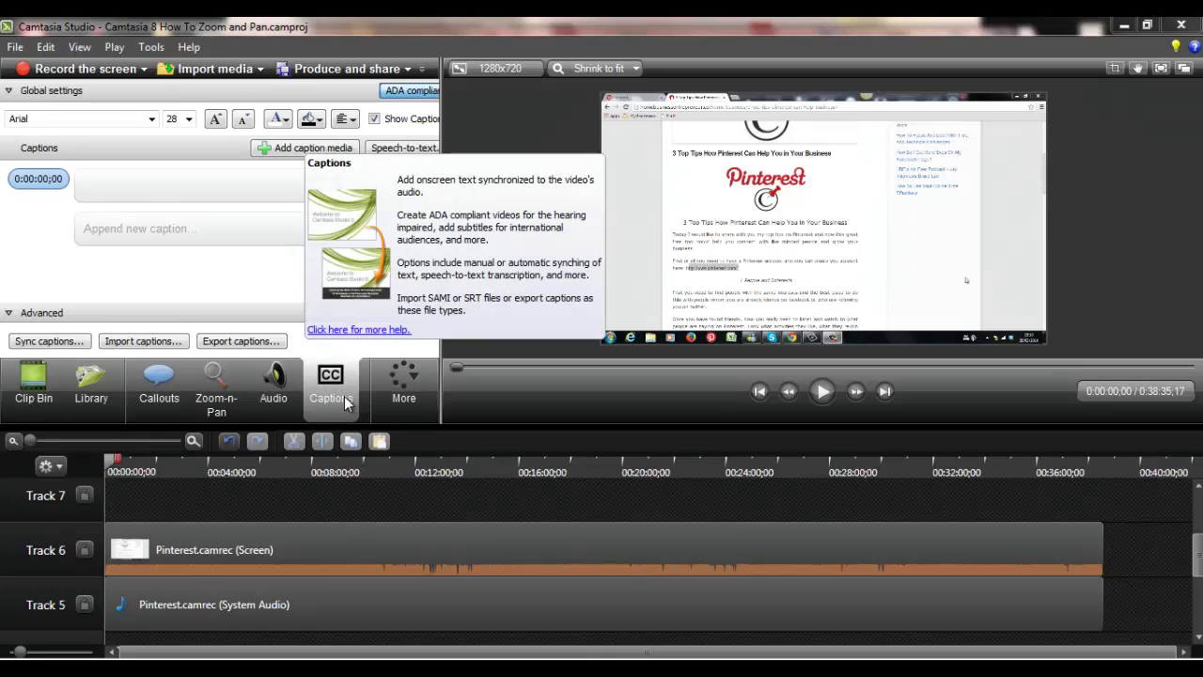
pyautogui.click(129, 192)
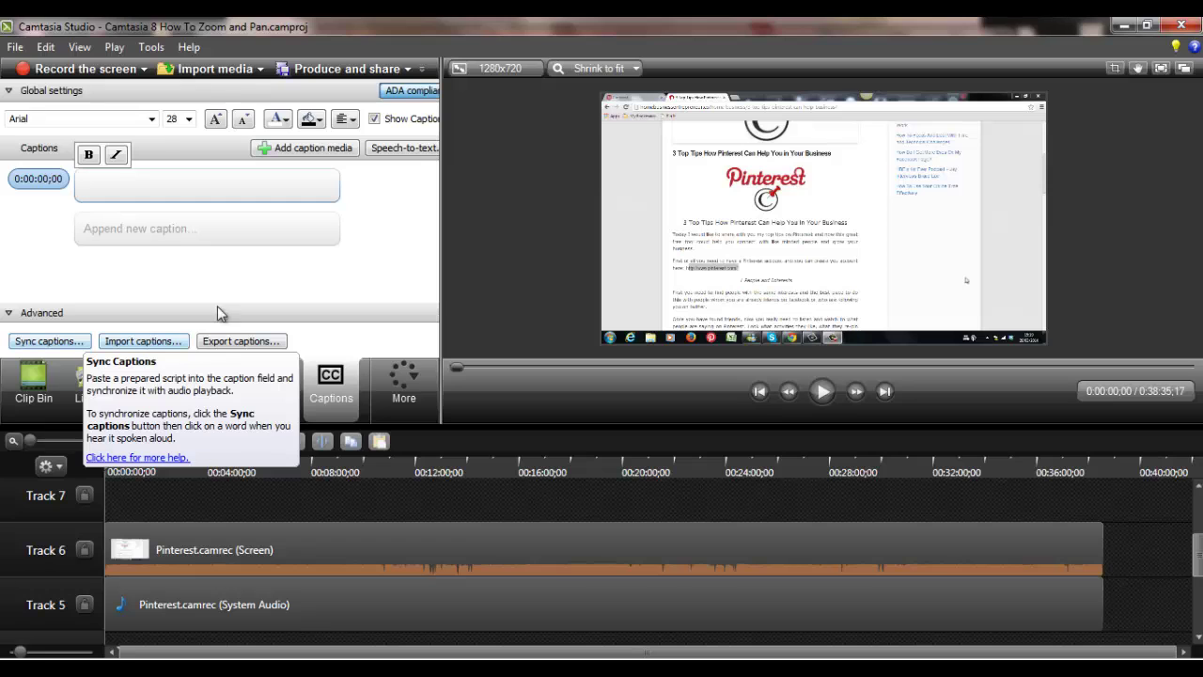
pyautogui.click(402, 150)
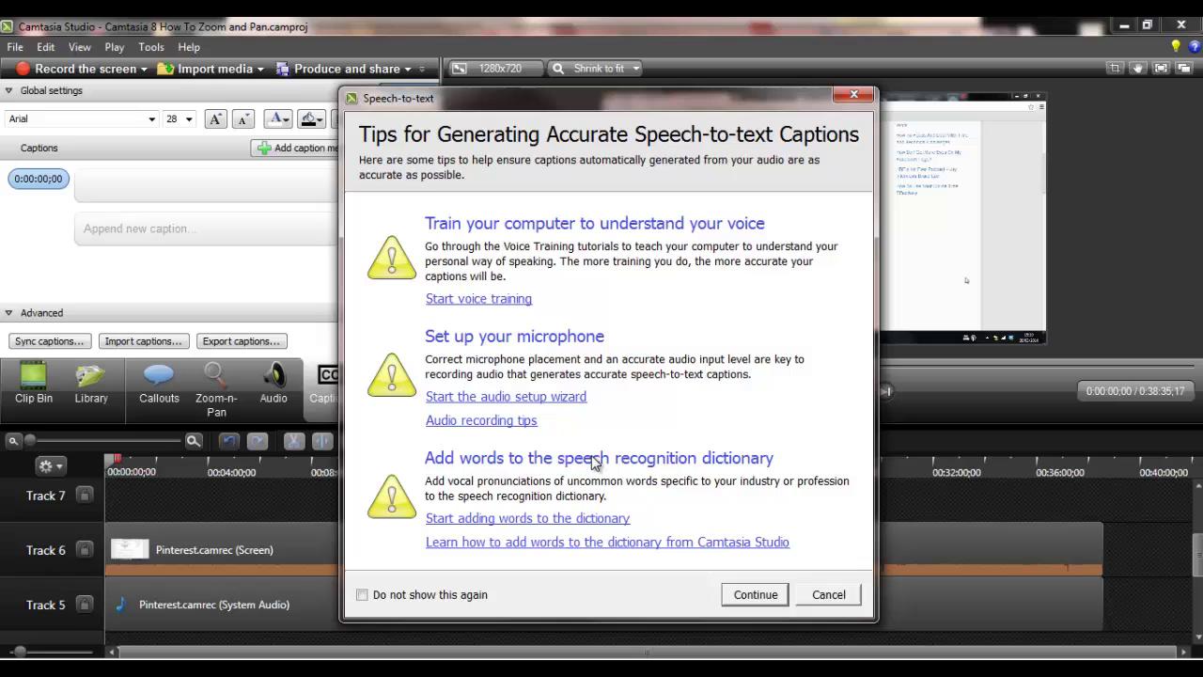
pyautogui.click(850, 96)
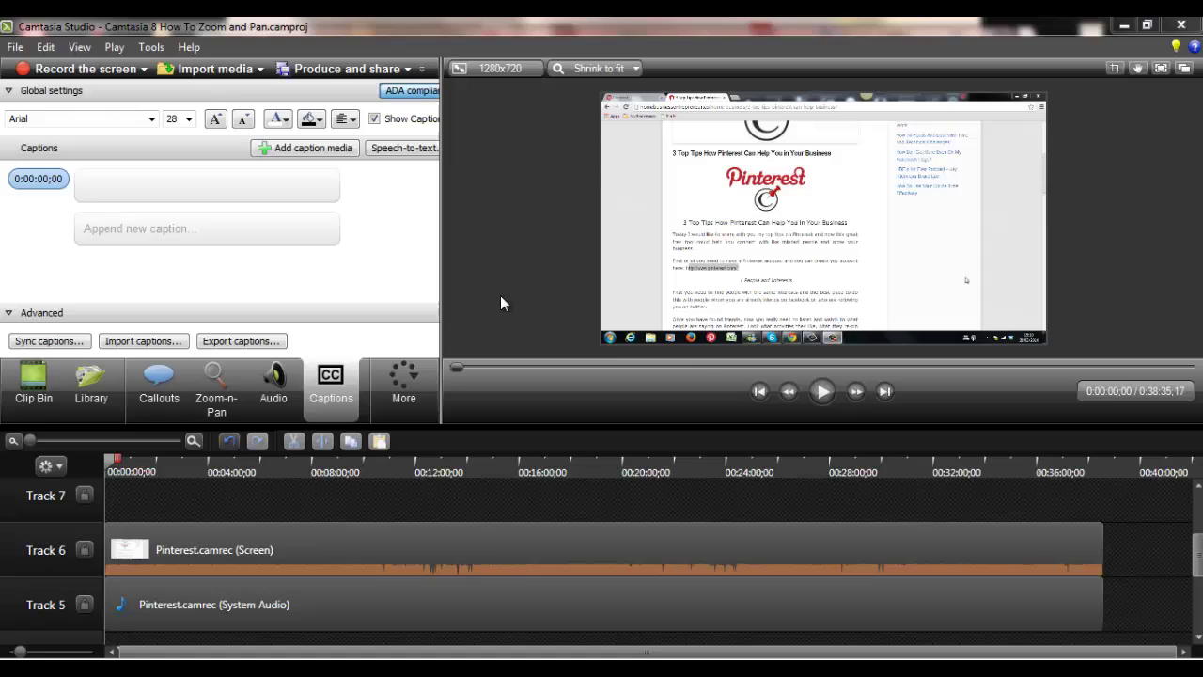
# - Type the presenter's greeting into the first caption at 0:00:00;00 and preview it
pyautogui.click(823, 392)
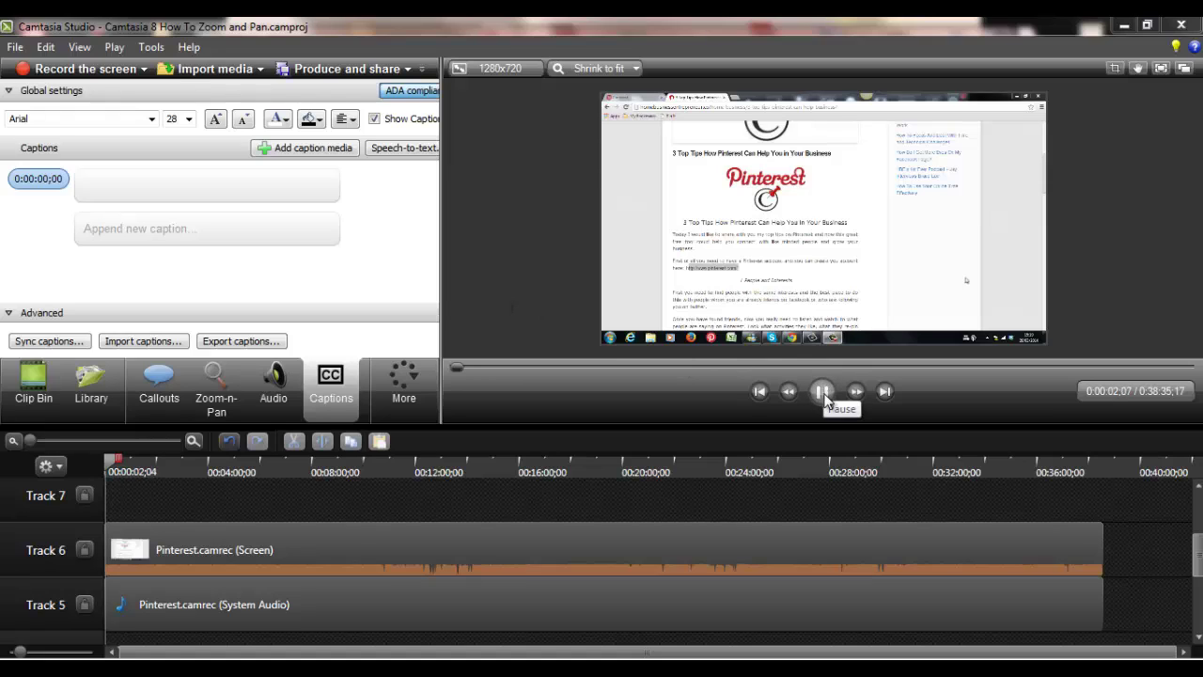
pyautogui.click(824, 392)
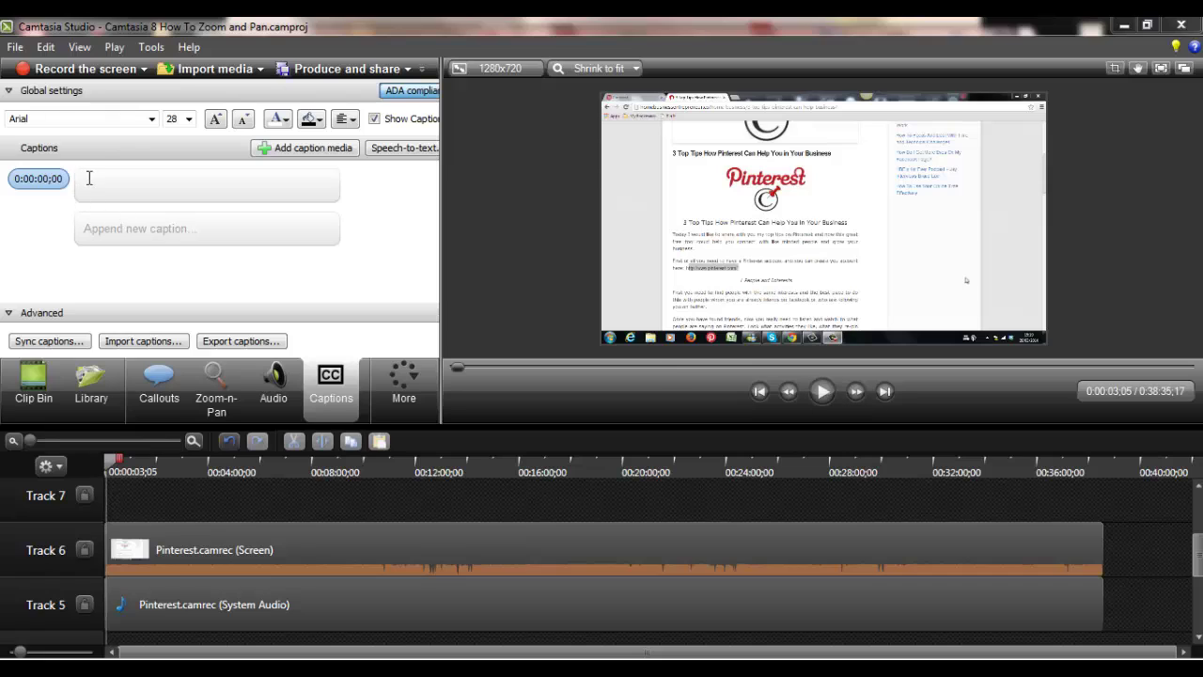
pyautogui.click(89, 178)
pyautogui.write('Hi eve')
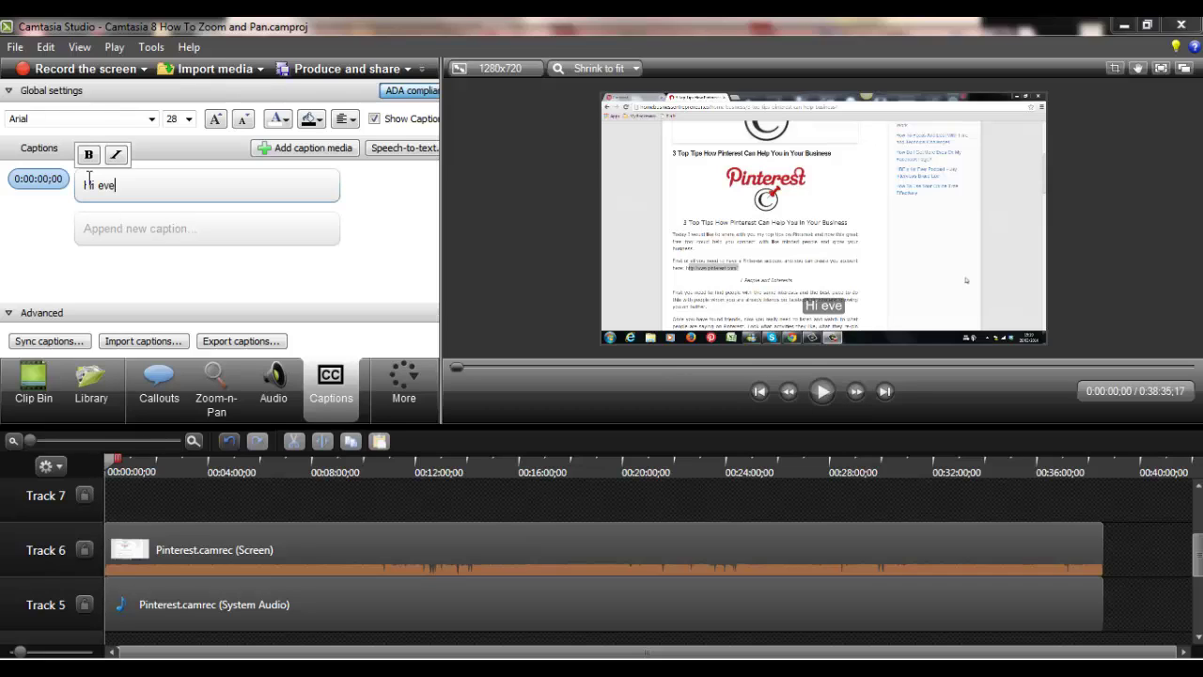
pyautogui.write('ryone,')
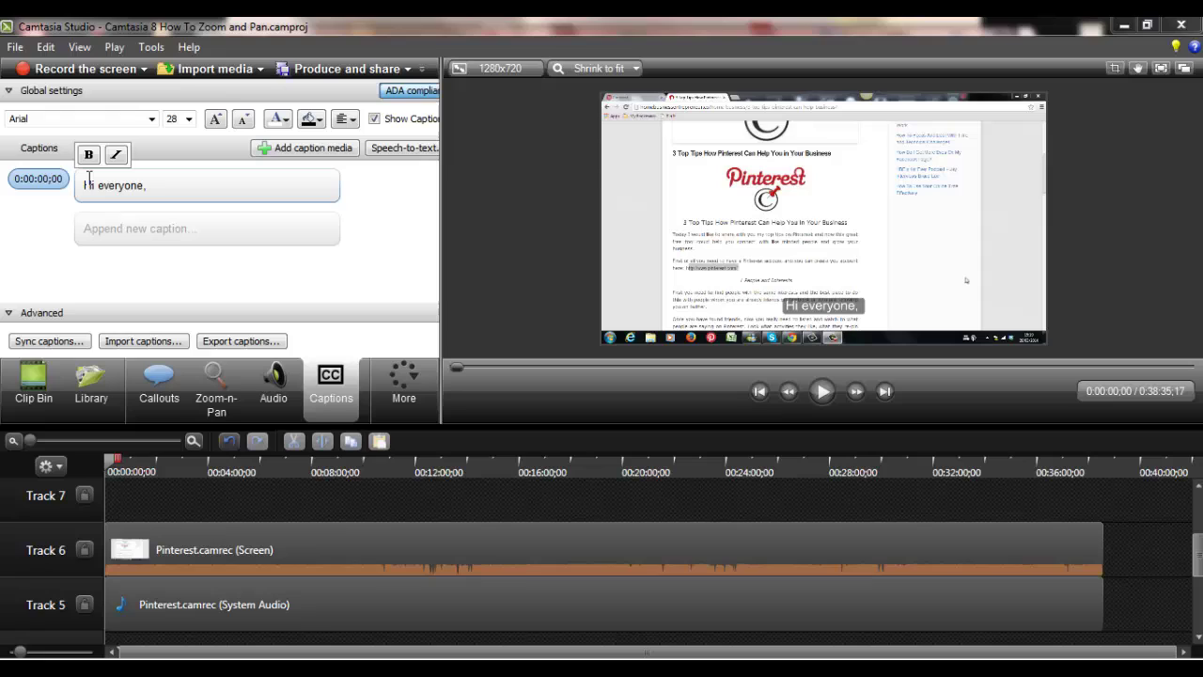
pyautogui.write(' Anas')
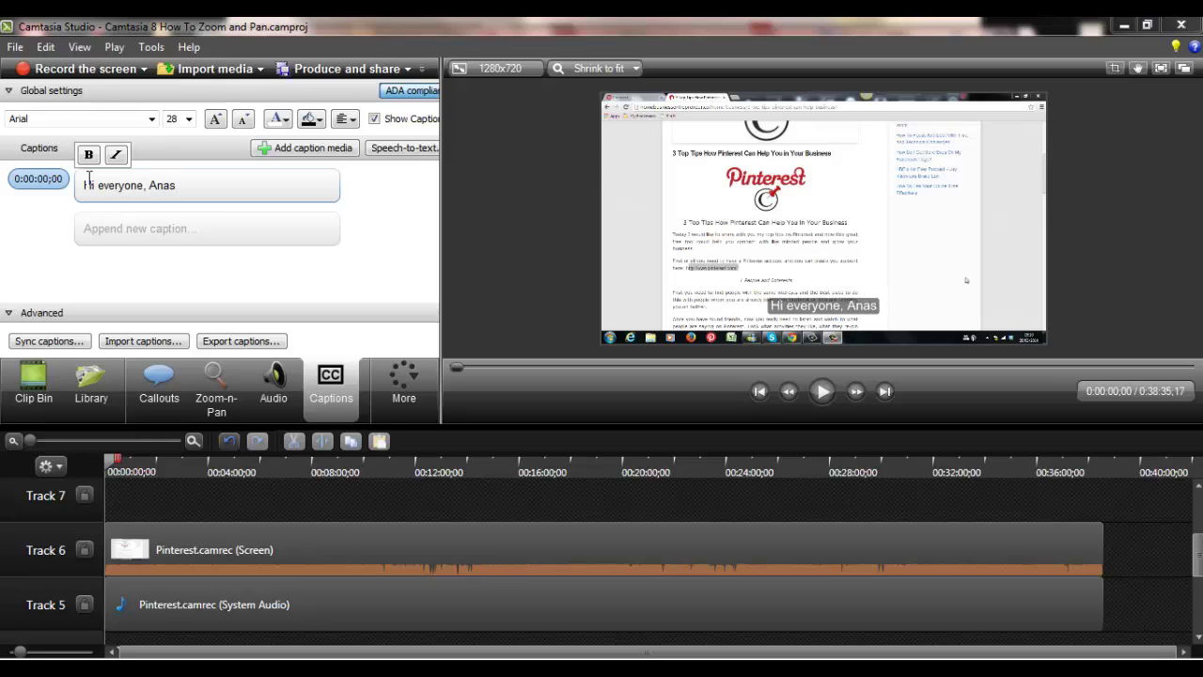
pyautogui.write('tasiya Da')
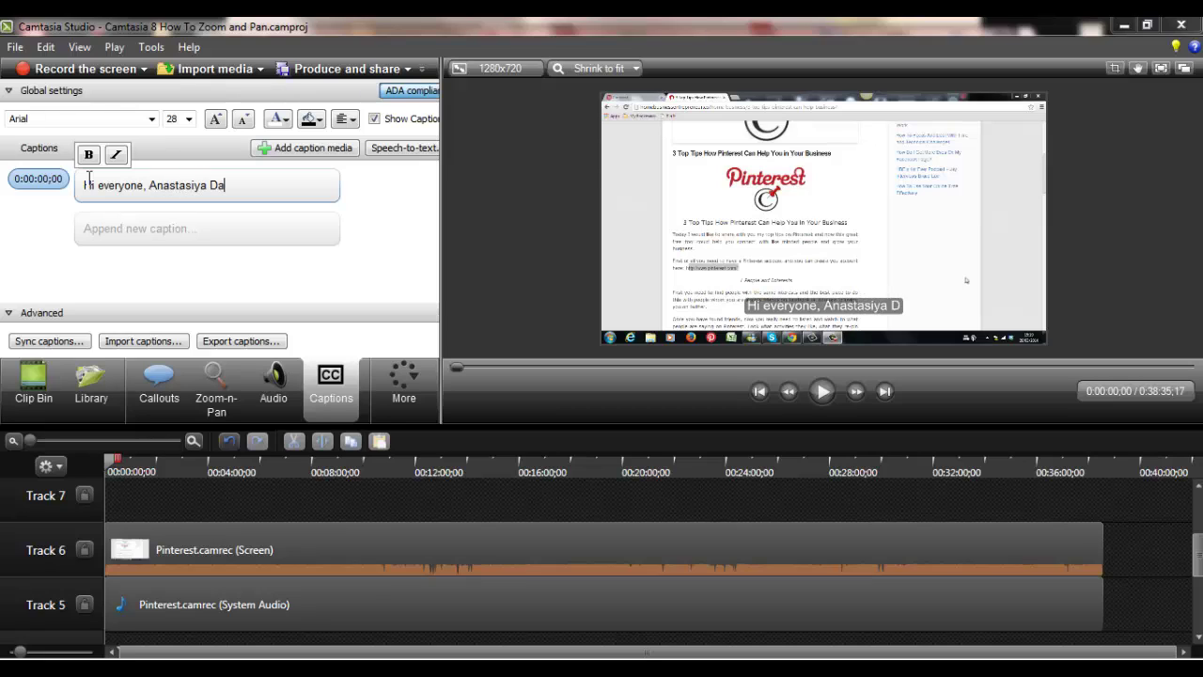
pyautogui.write('y here')
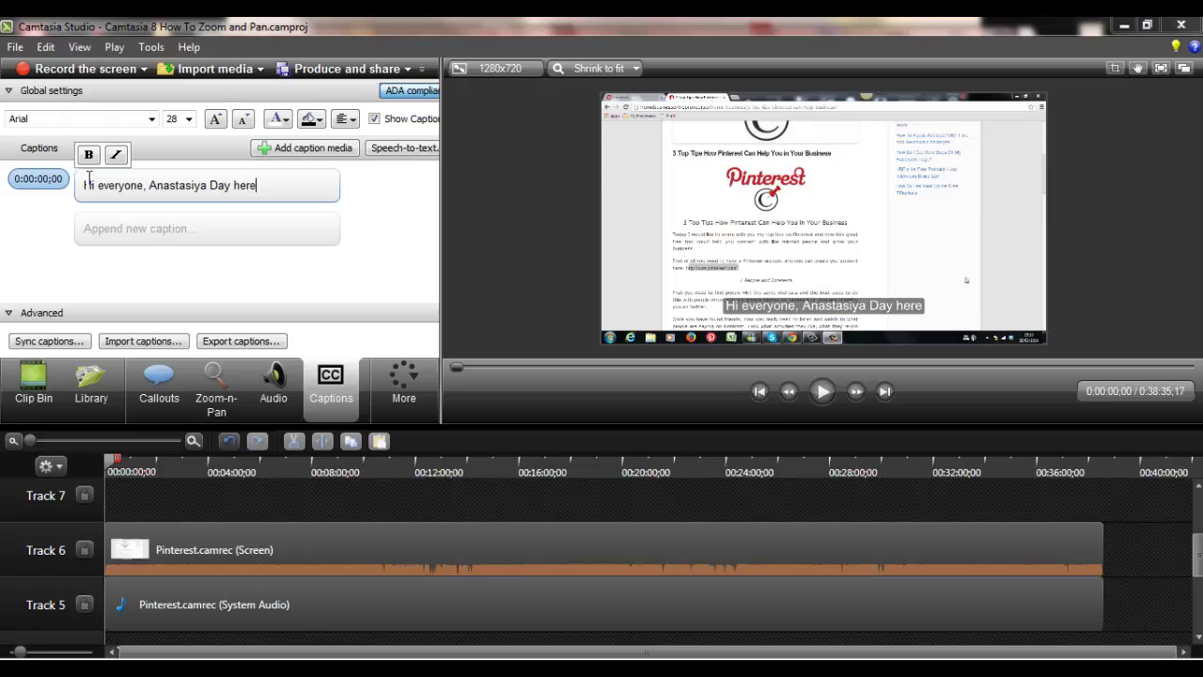
pyautogui.write('.')
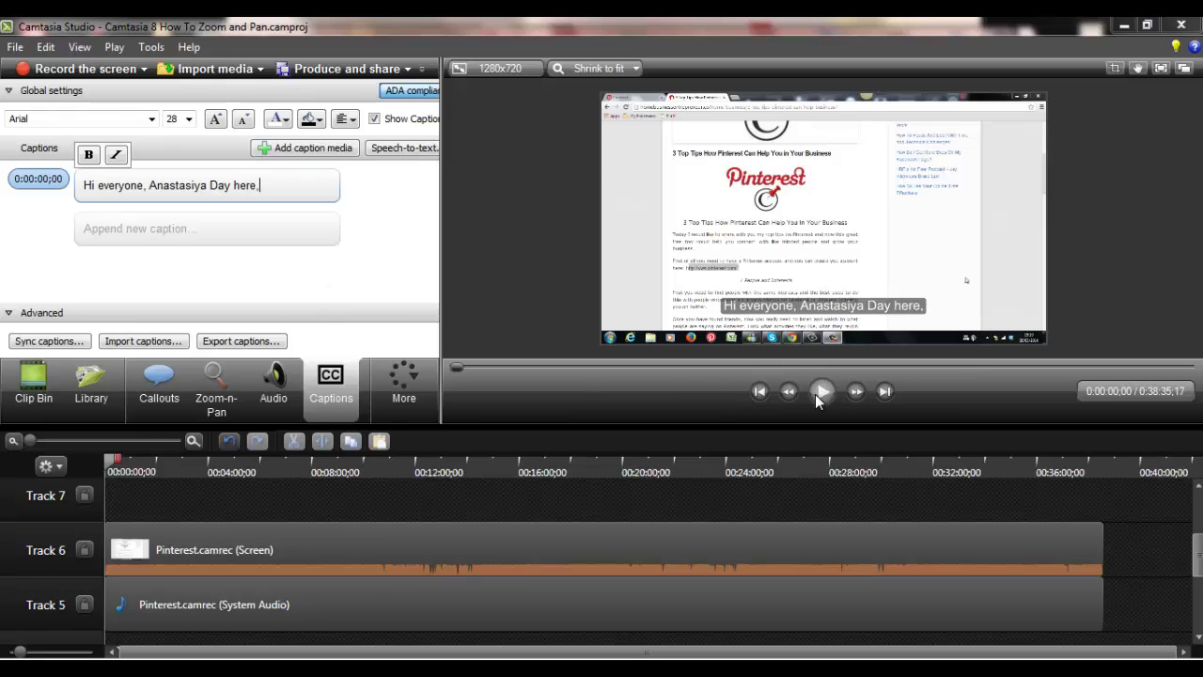
pyautogui.click(815, 394)
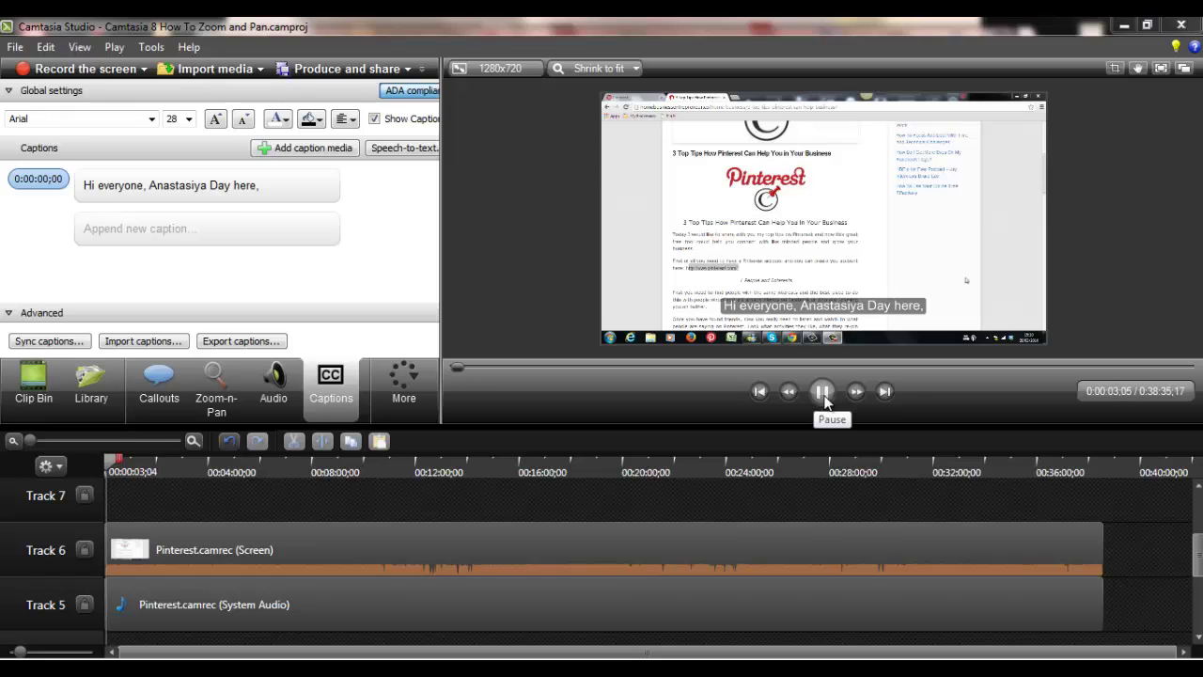
pyautogui.click(823, 393)
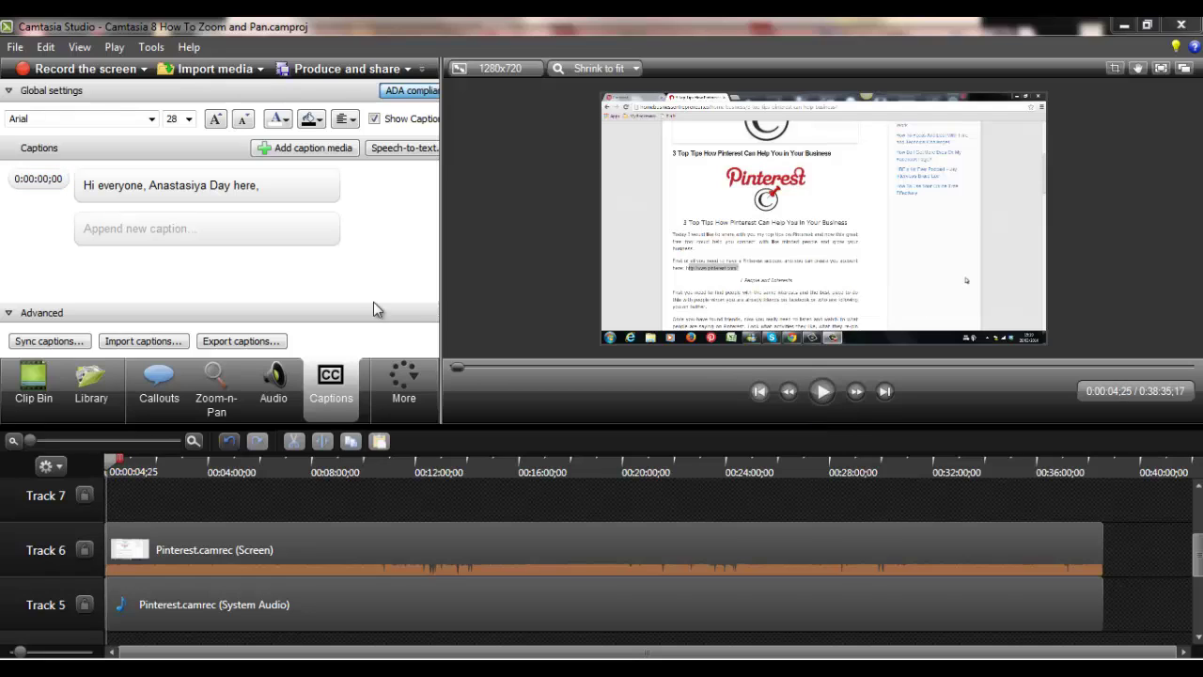
# - Append captions 'and to day we're going to talk' and 'about Pinterest.'
pyautogui.click(265, 232)
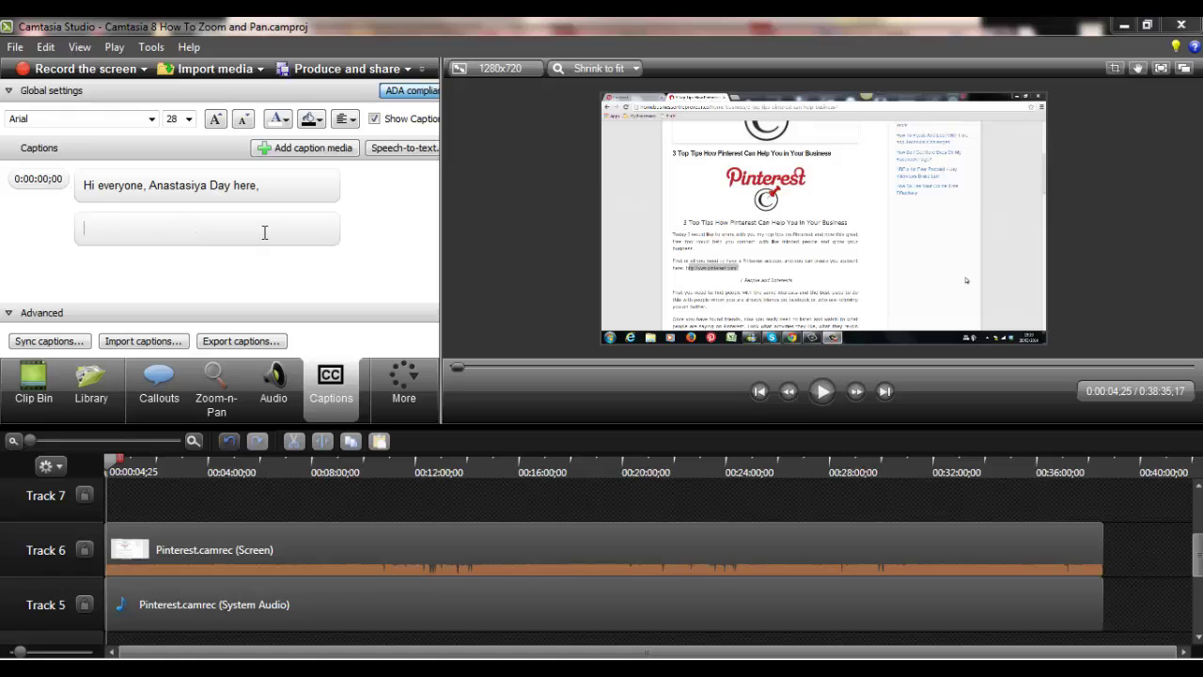
pyautogui.write('and to')
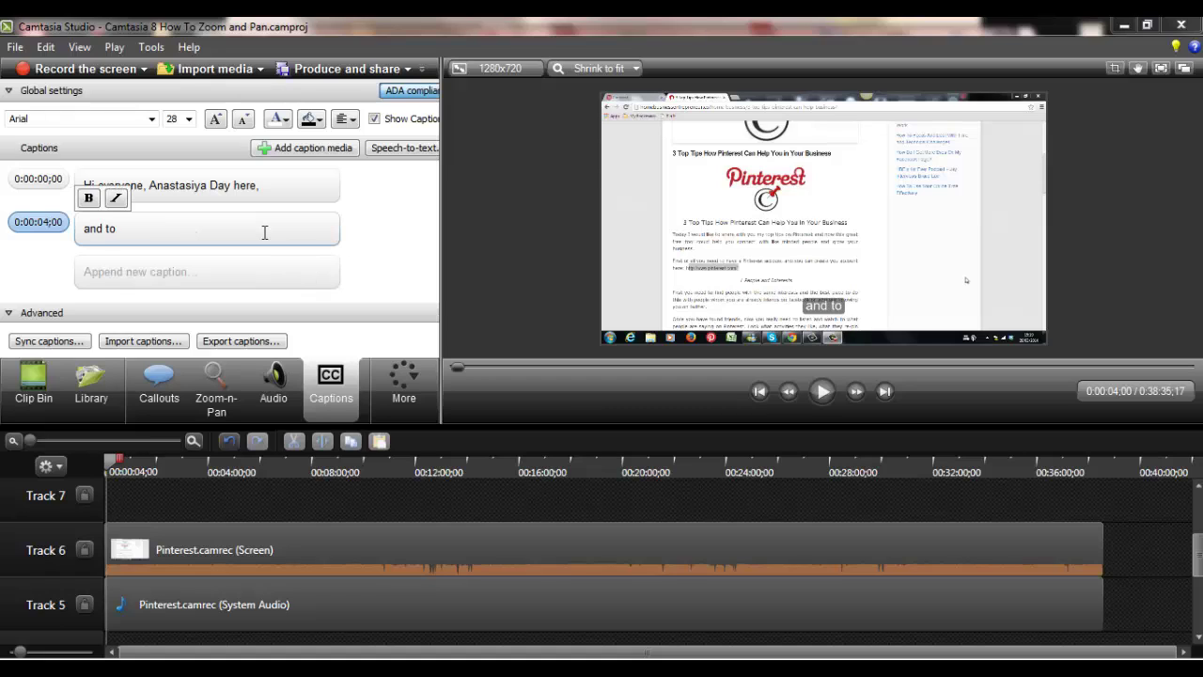
pyautogui.write(' day we')
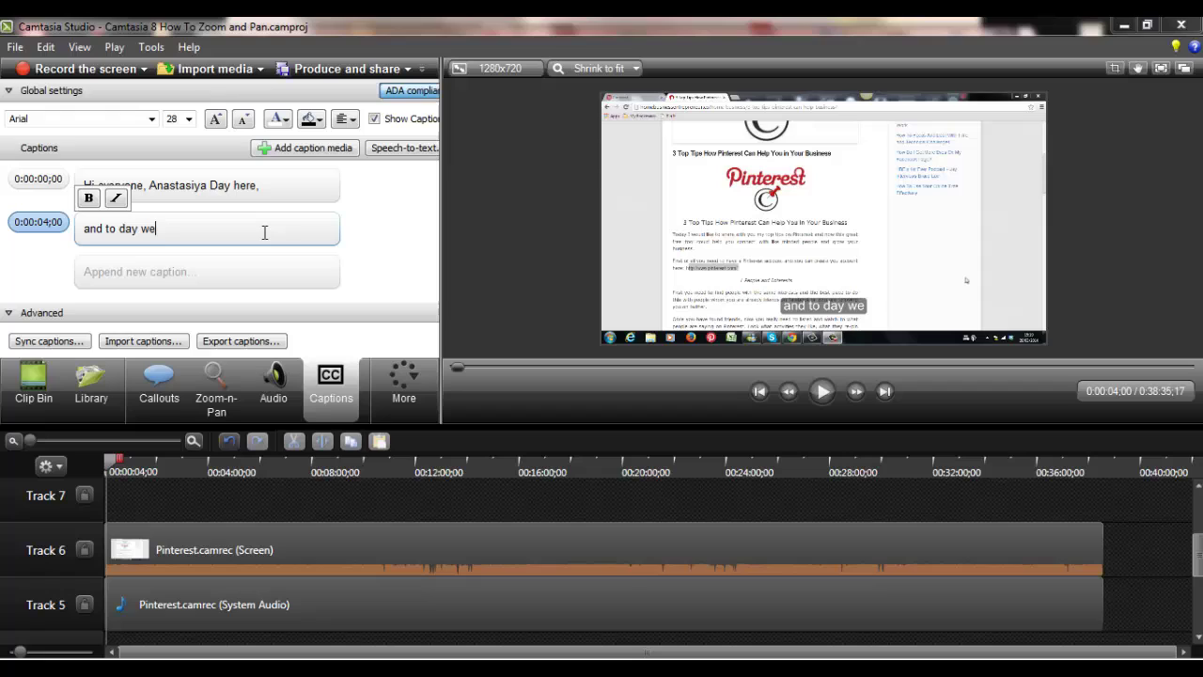
pyautogui.write("'re going to t")
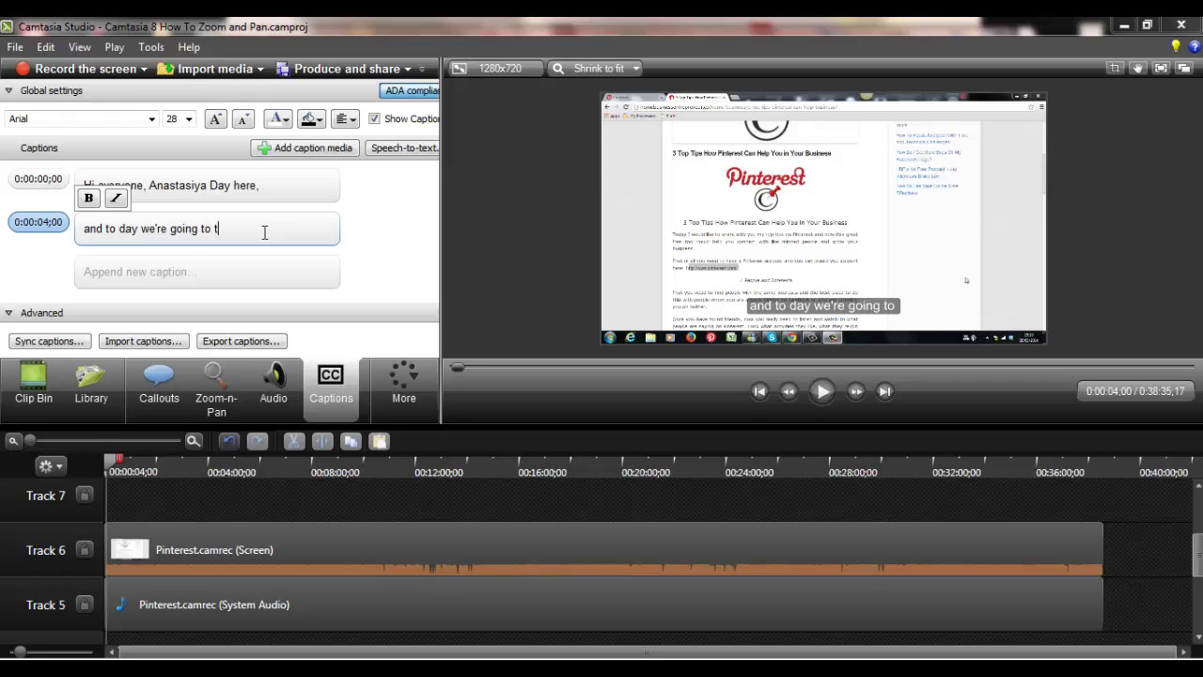
pyautogui.write('alk')
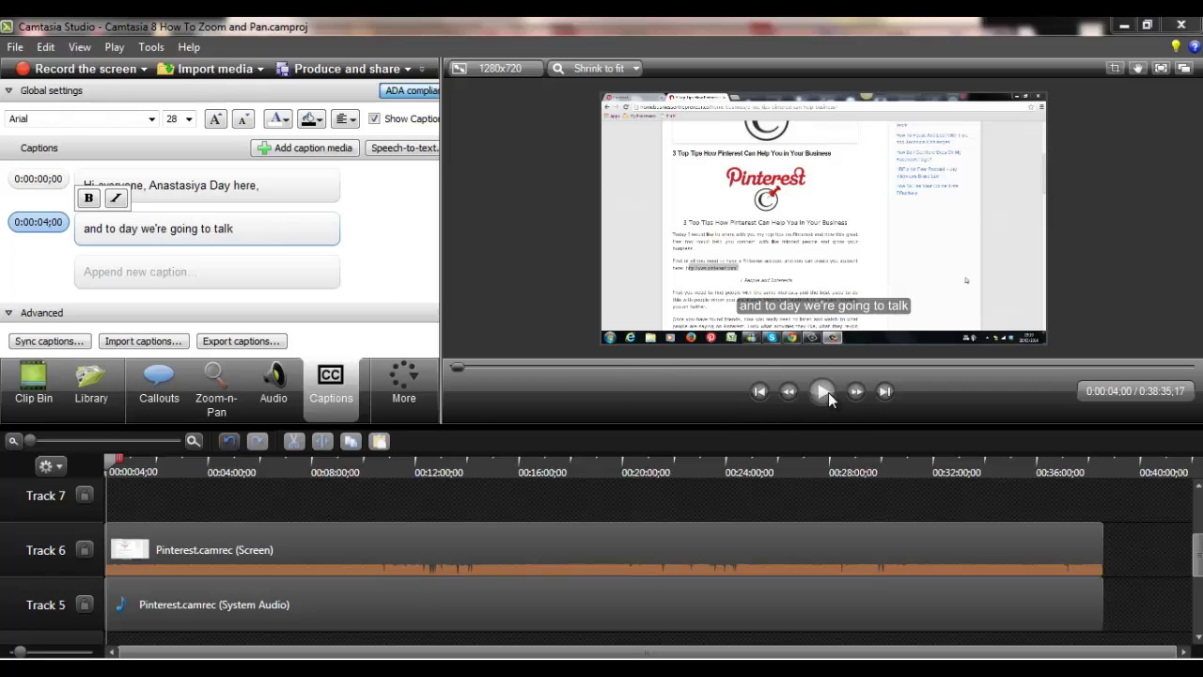
pyautogui.click(824, 392)
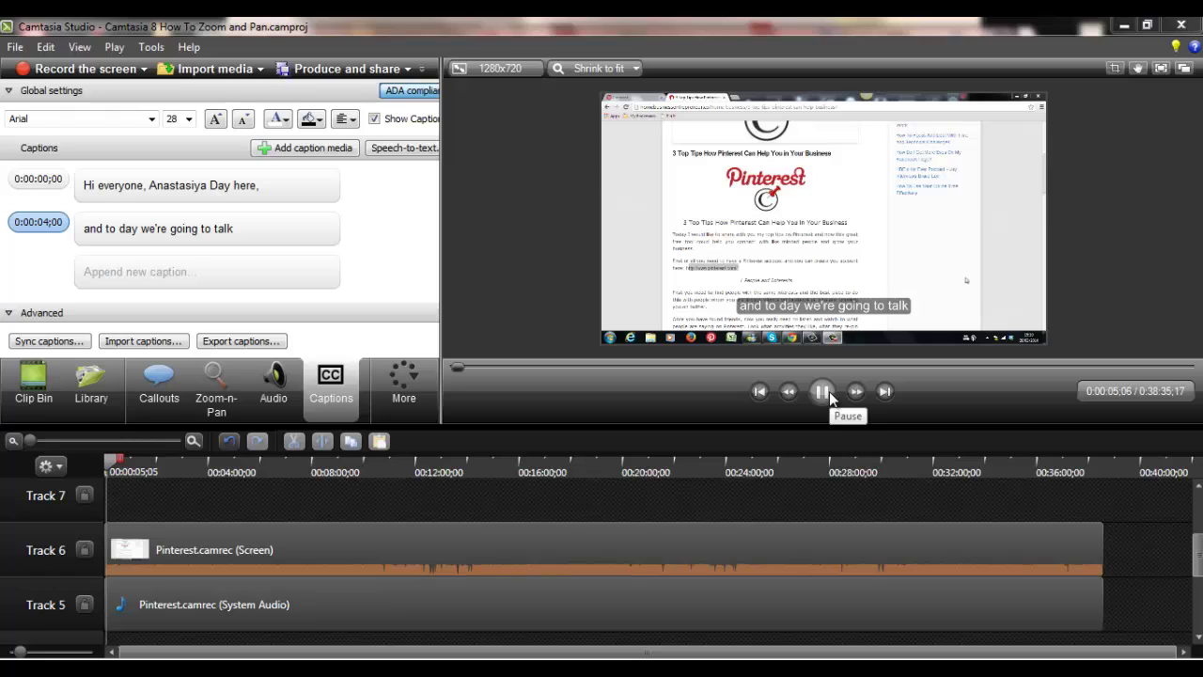
pyautogui.click(829, 392)
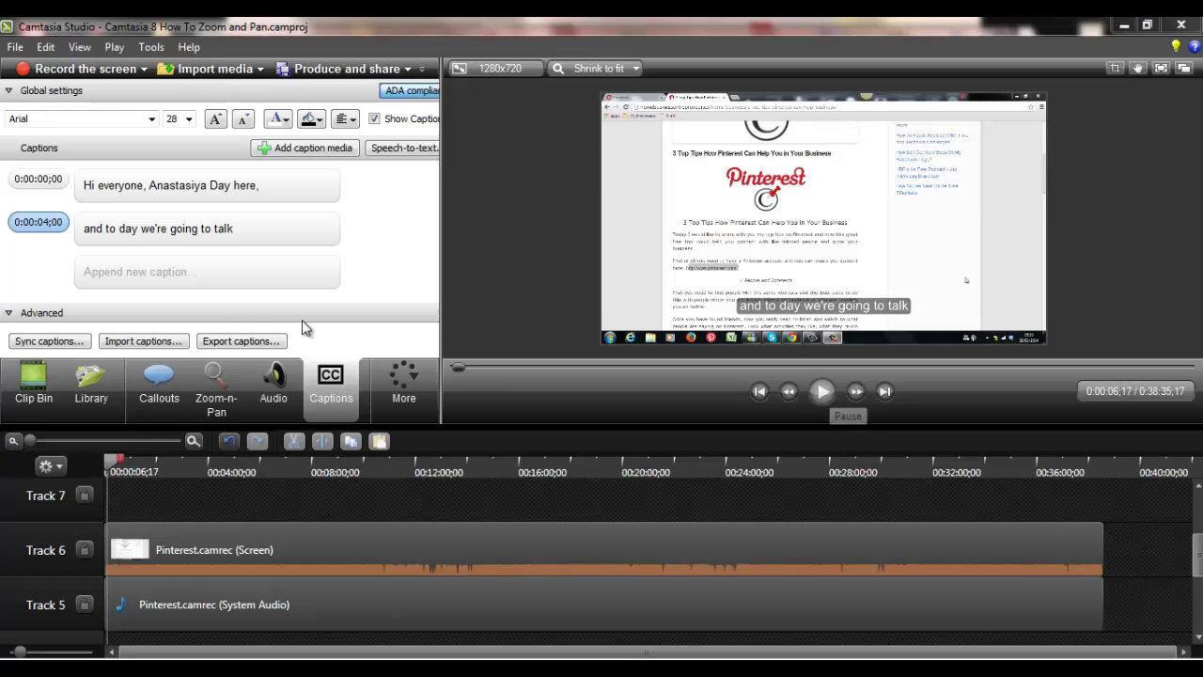
pyautogui.click(215, 275)
pyautogui.write('abou')
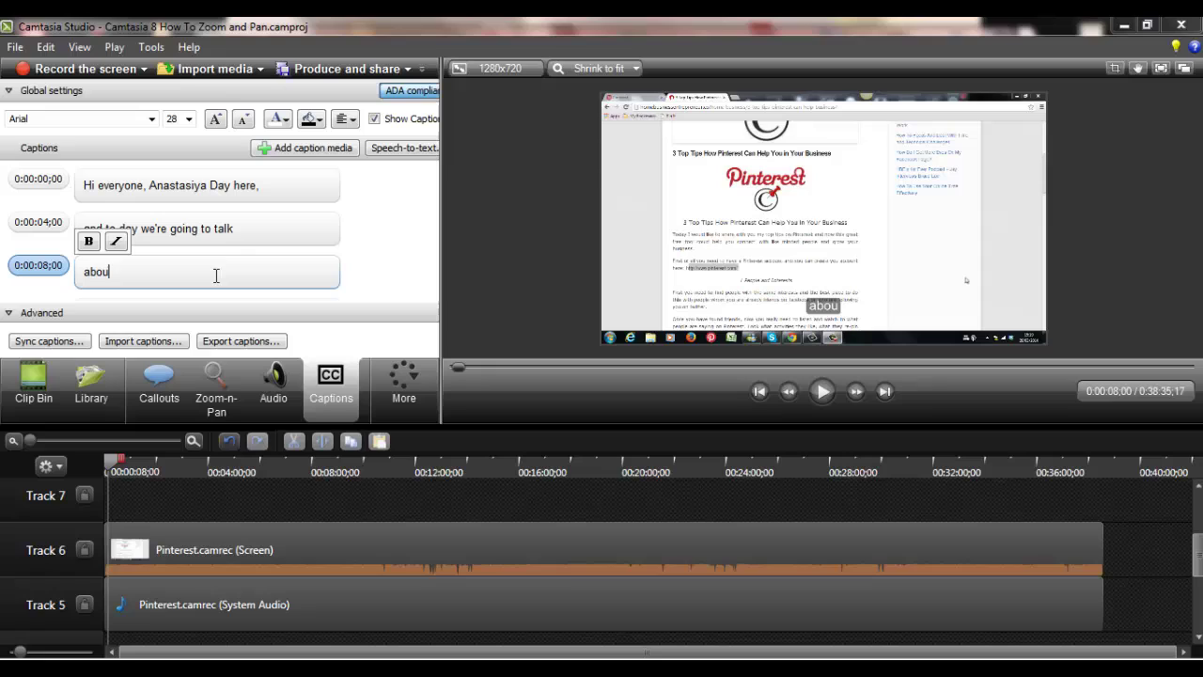
pyautogui.write('t Pintere')
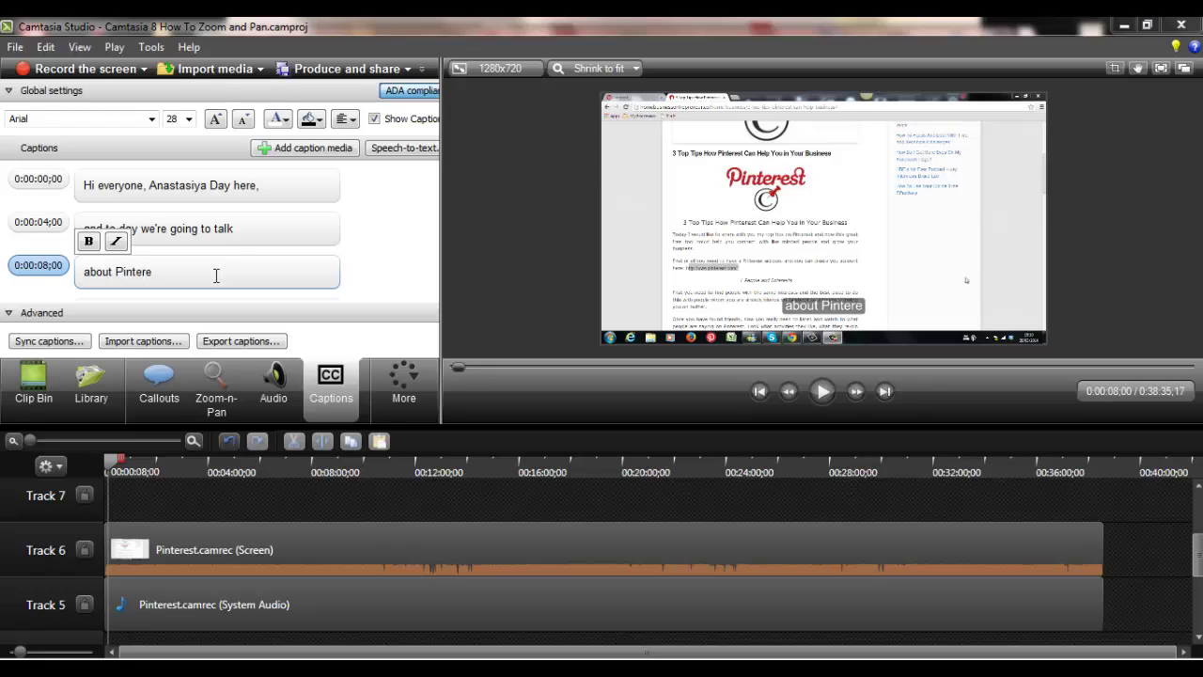
pyautogui.write('st.')
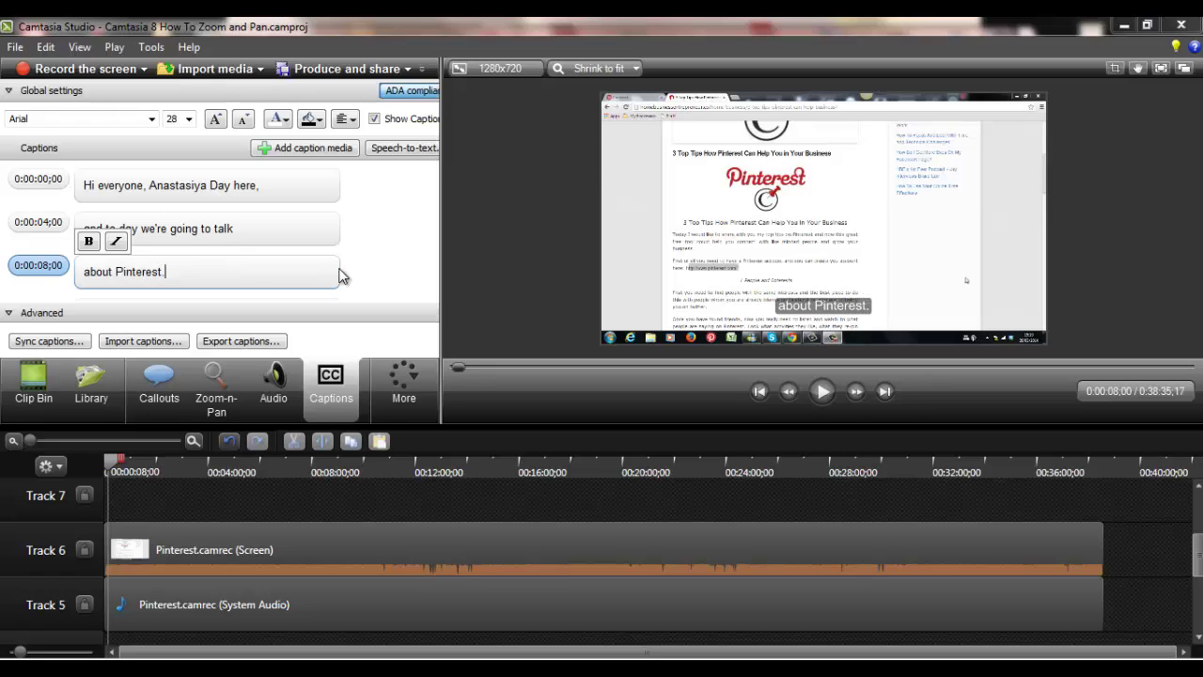
pyautogui.click(361, 269)
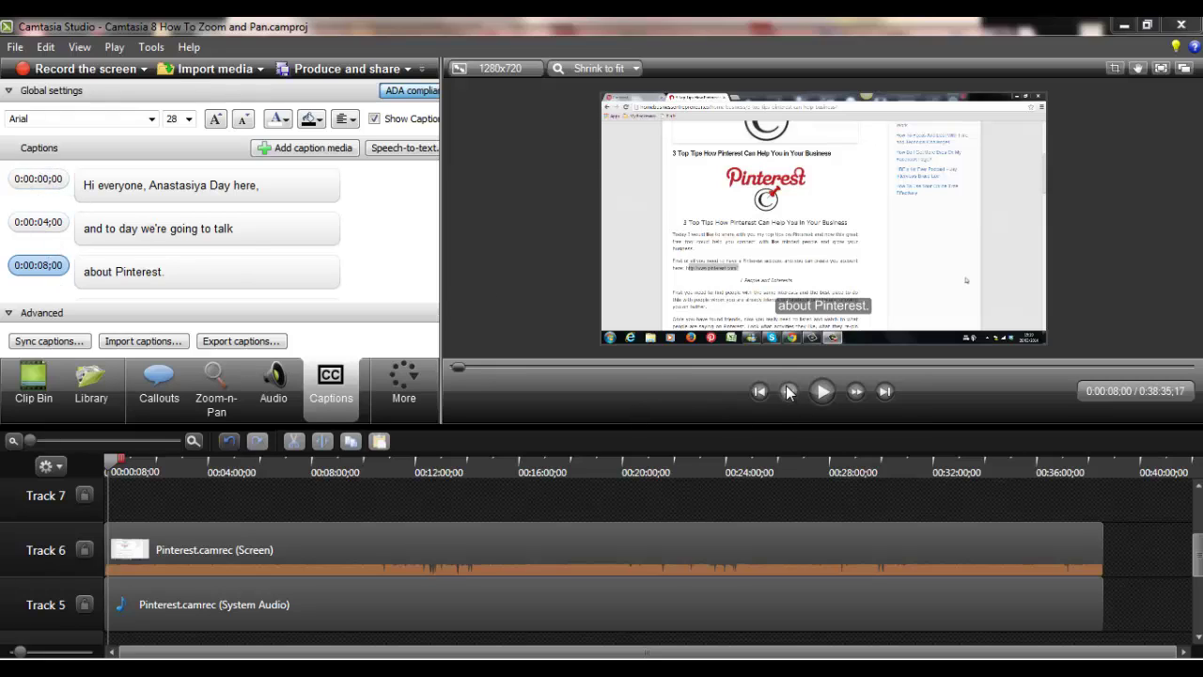
# - Replay all three captions from the start, then bring up the Sync Captions instructions
pyautogui.click(757, 393)
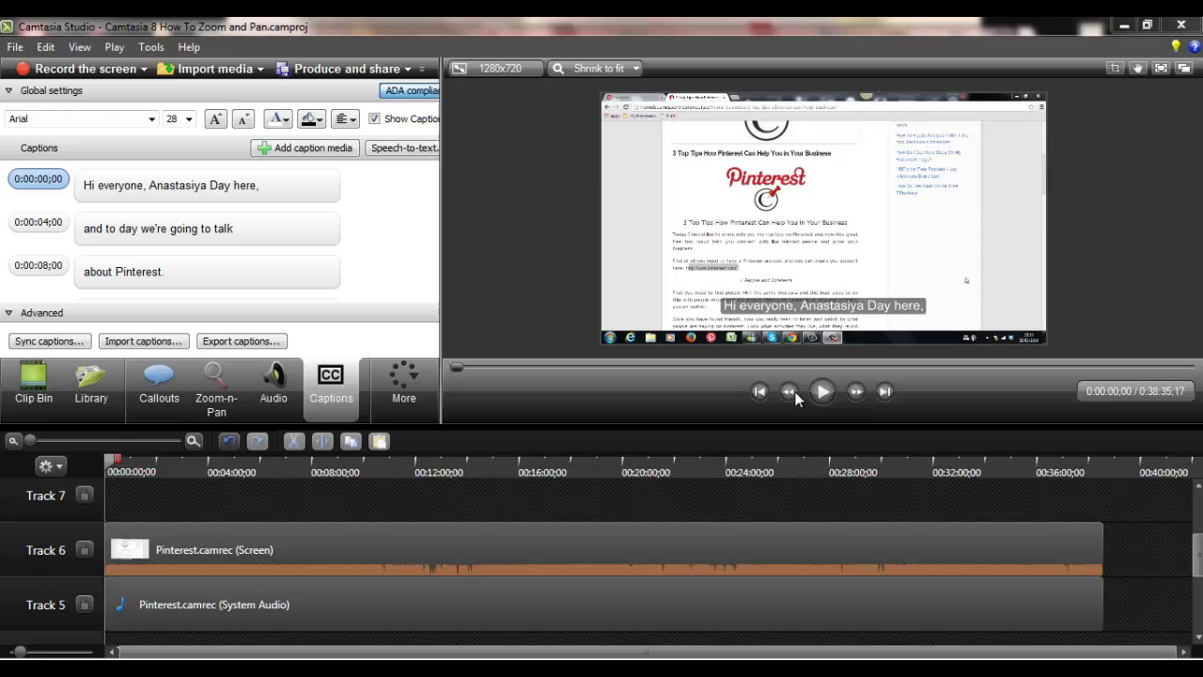
pyautogui.click(821, 393)
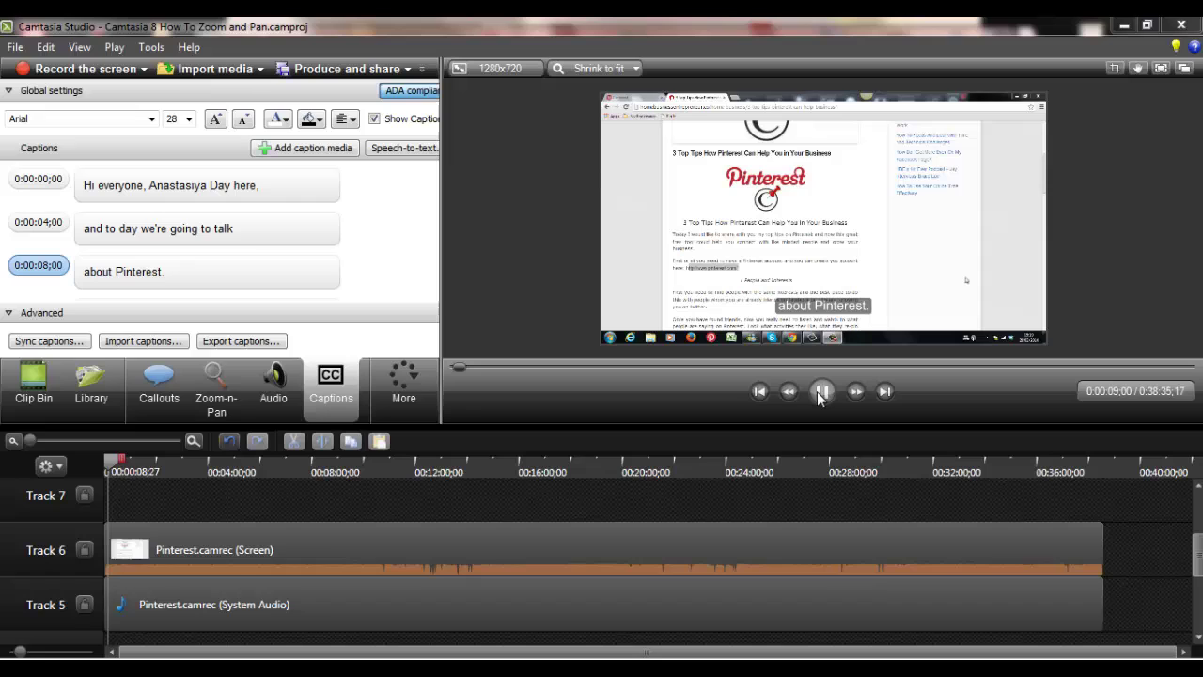
pyautogui.click(820, 393)
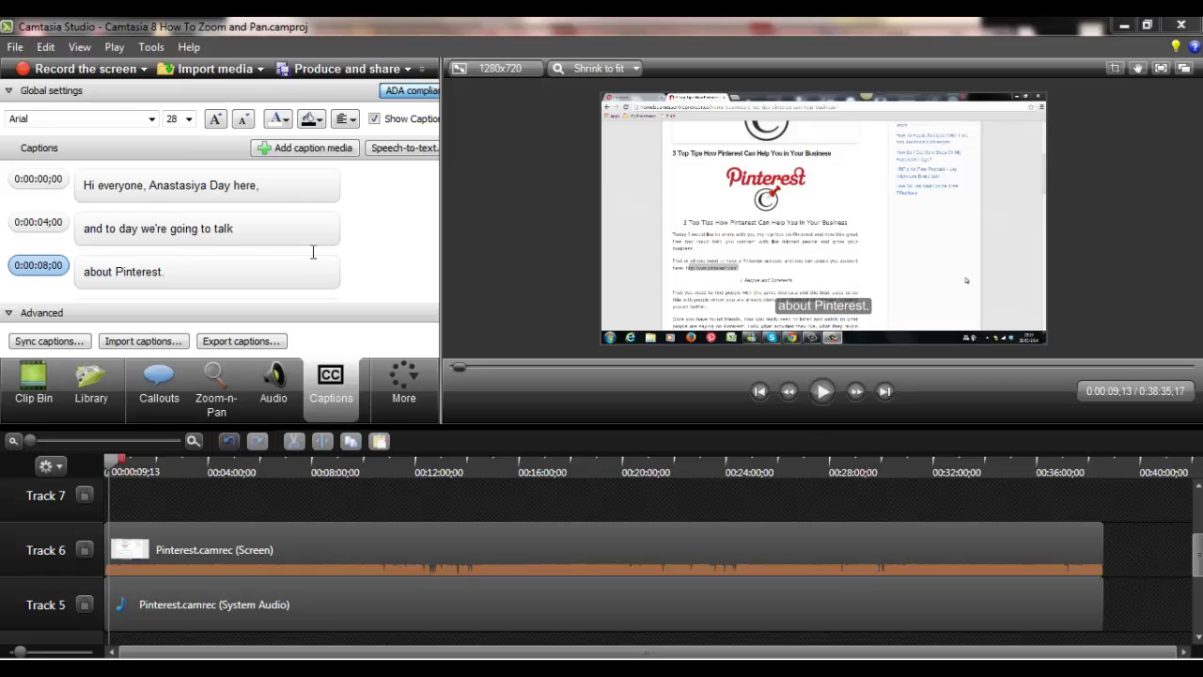
pyautogui.click(41, 344)
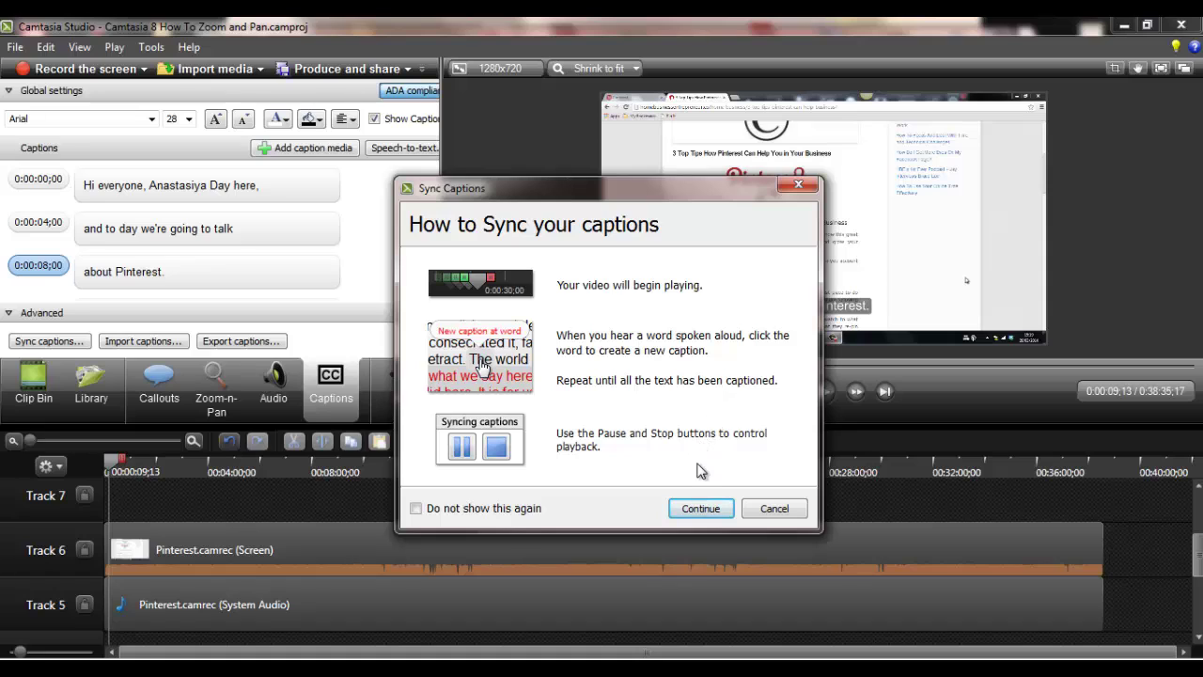
# - Sync the captions to the narration, regrouping them with 'Pinterest.' just before three seconds
pyautogui.click(704, 509)
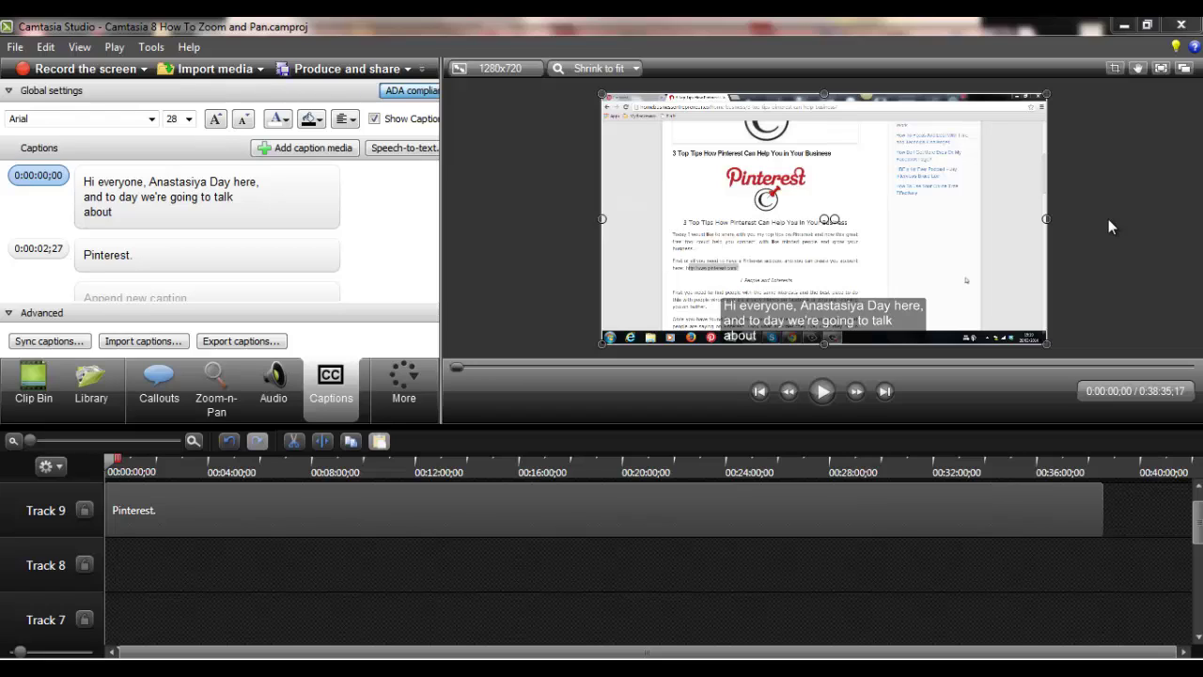
pyautogui.click(420, 386)
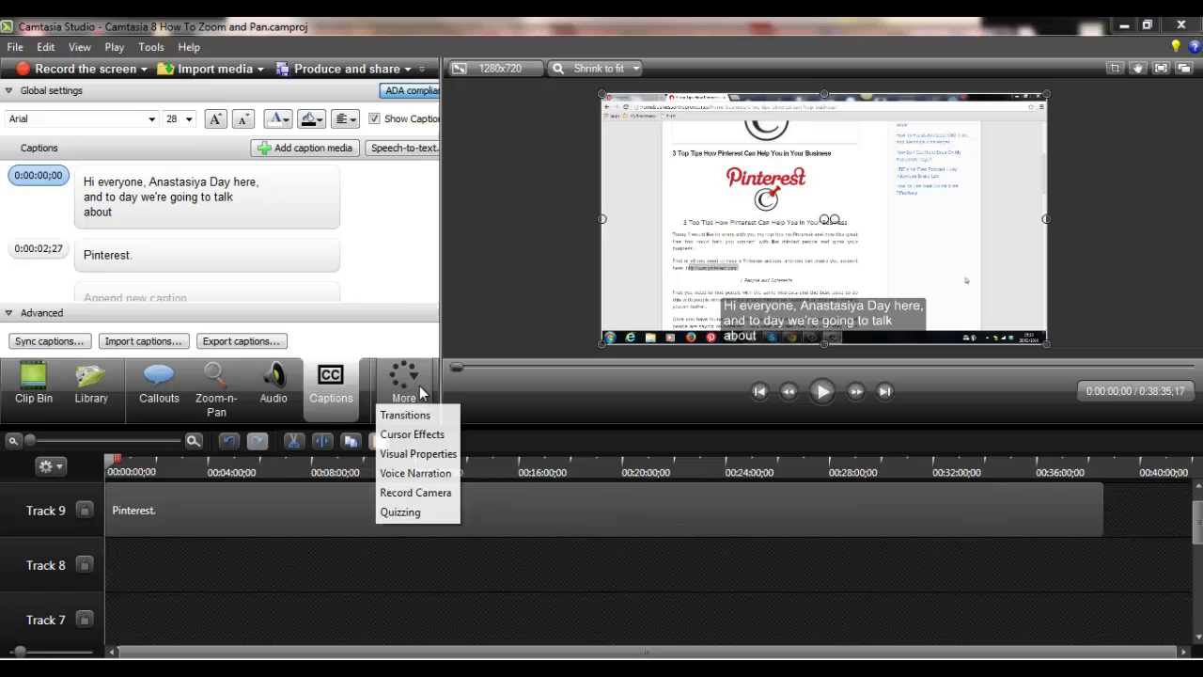